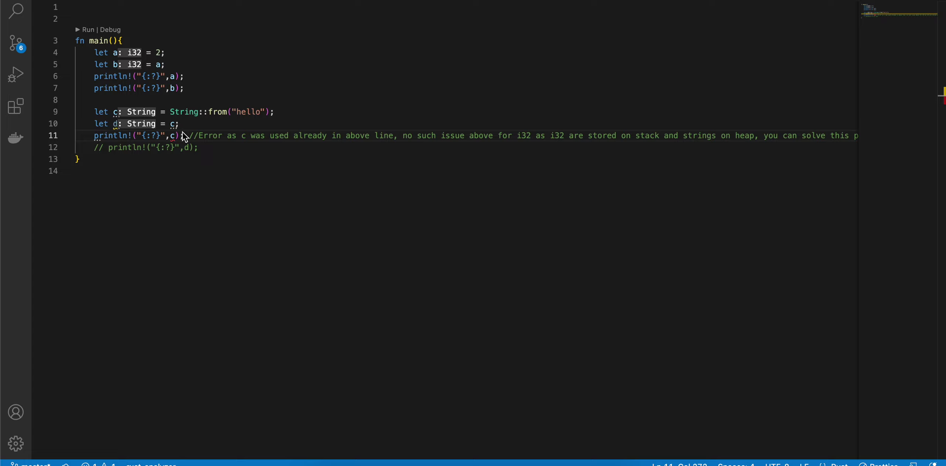
- Change line 10 to let d = &c; so d borrows c as a &String
{"action": "left_click", "coordinate": [171, 138]}
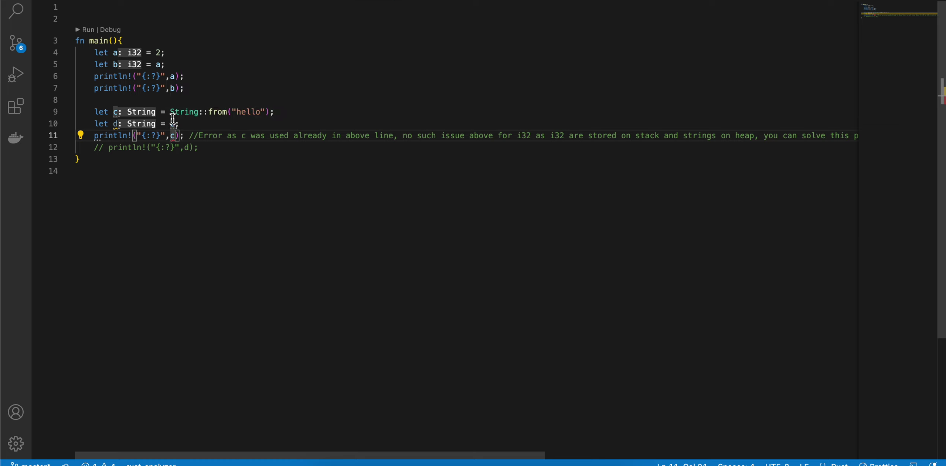
{"action": "double_click", "coordinate": [179, 111]}
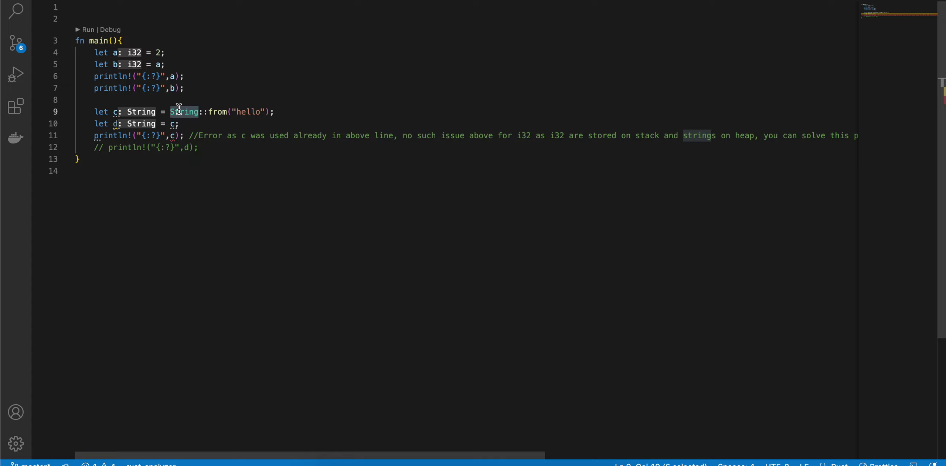
{"action": "left_click", "coordinate": [168, 123]}
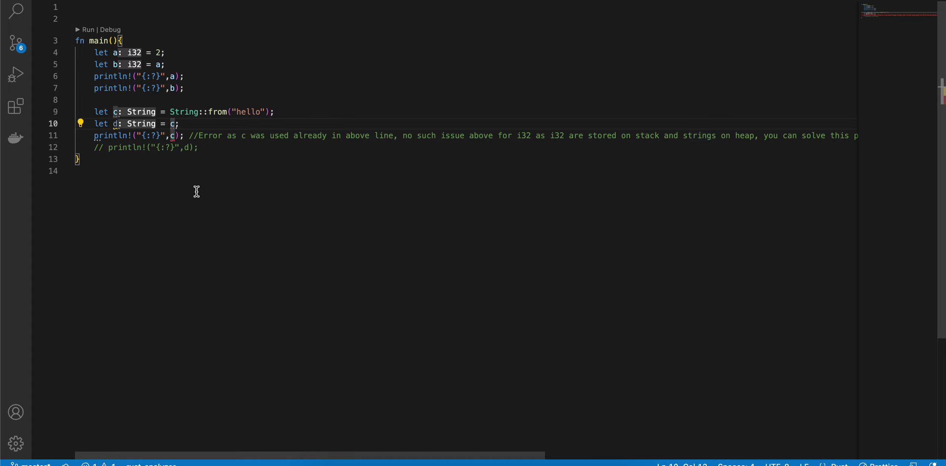
{"action": "type", "text": "&"}
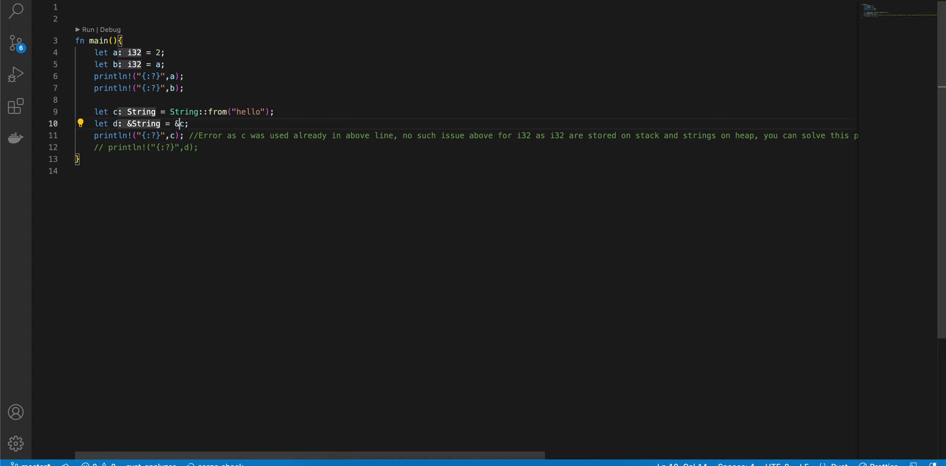